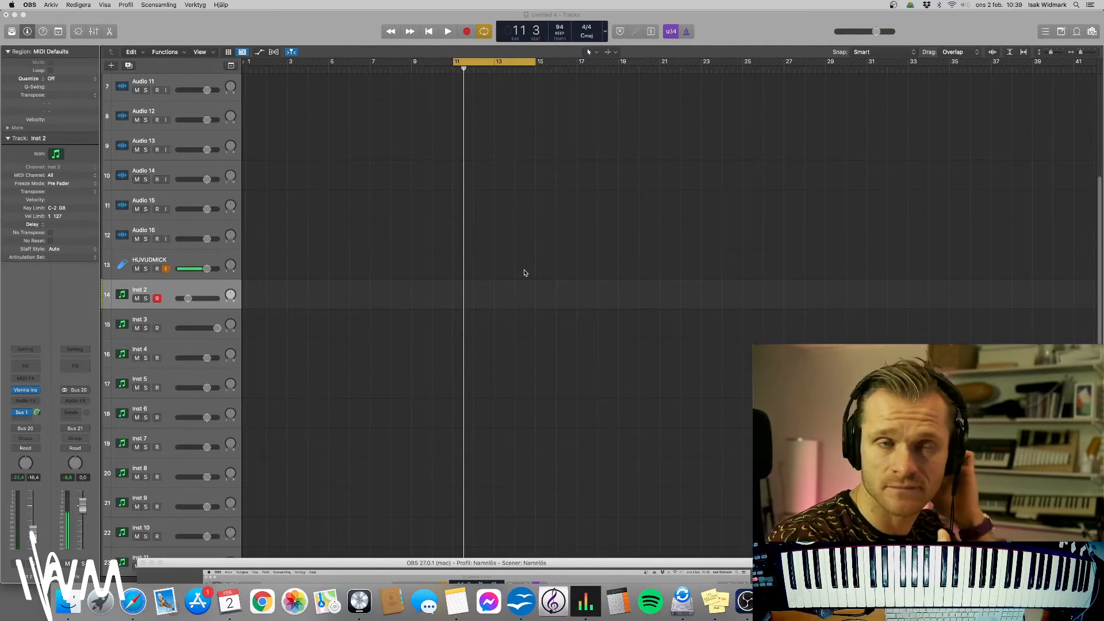
- Turn off cycle mode and record a MIDI performance on the Inst 2 track, starting at bar 10 and stopping at bar 17
left_click(469, 64)
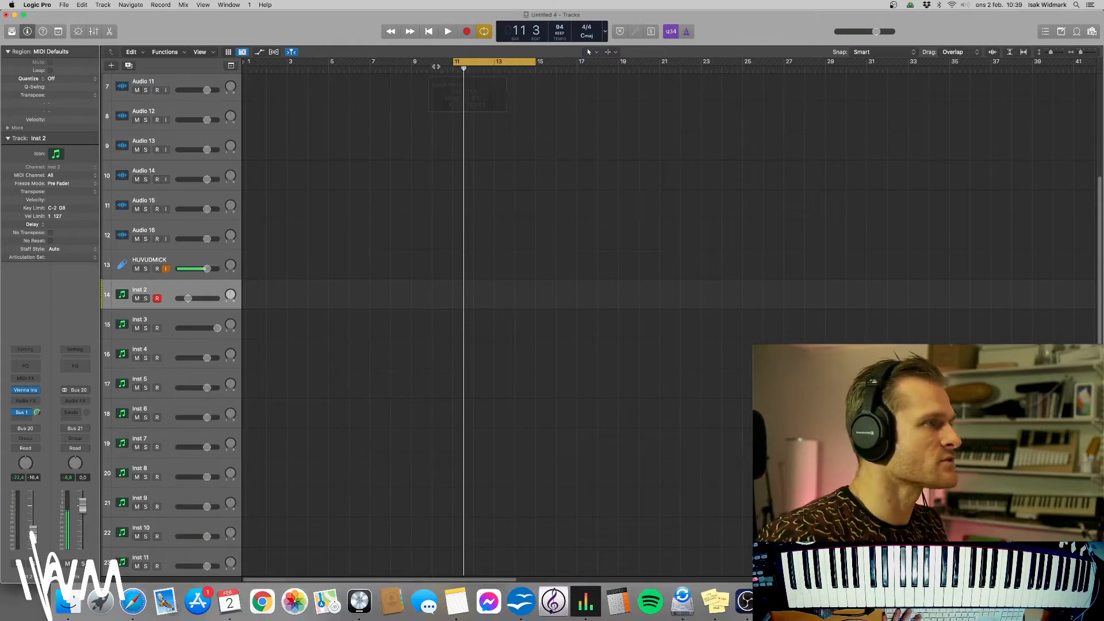
left_click(455, 64)
key("space")
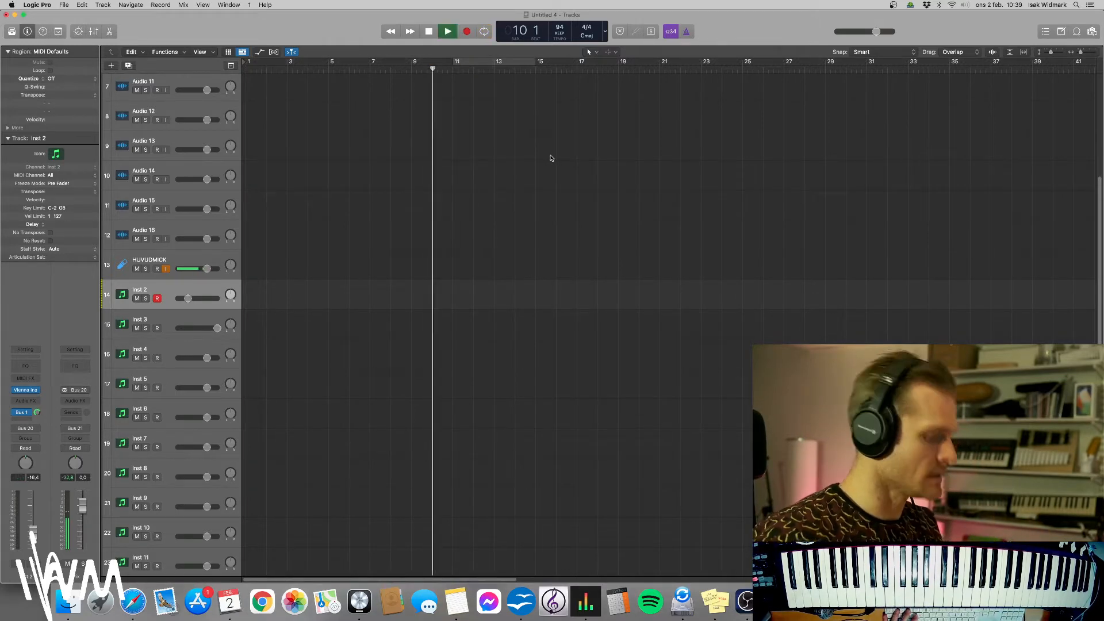
key("r")
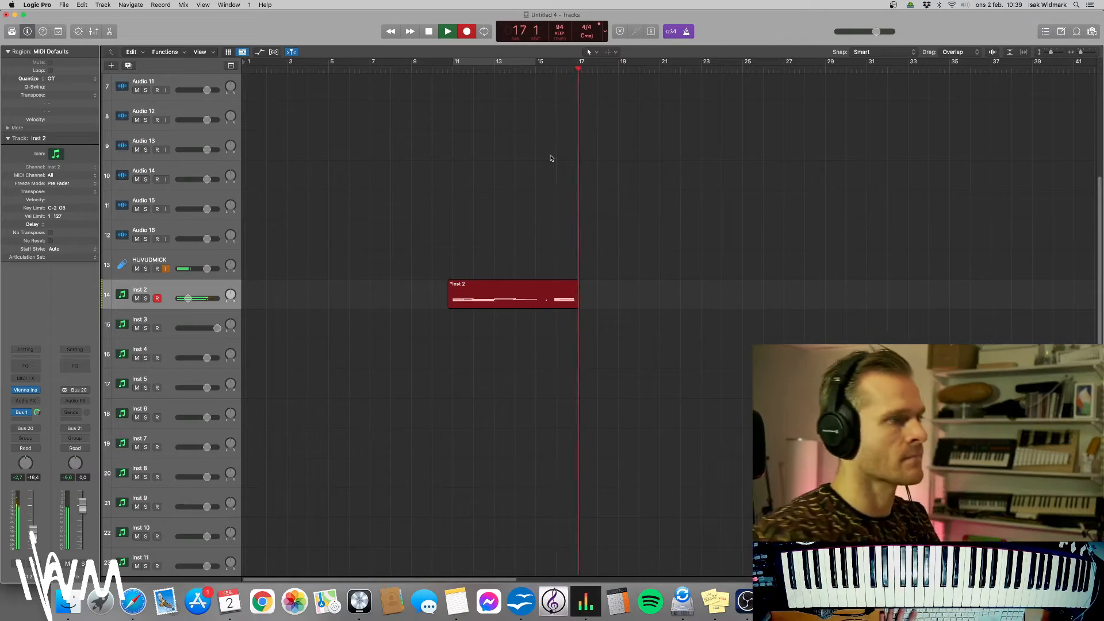
key("space")
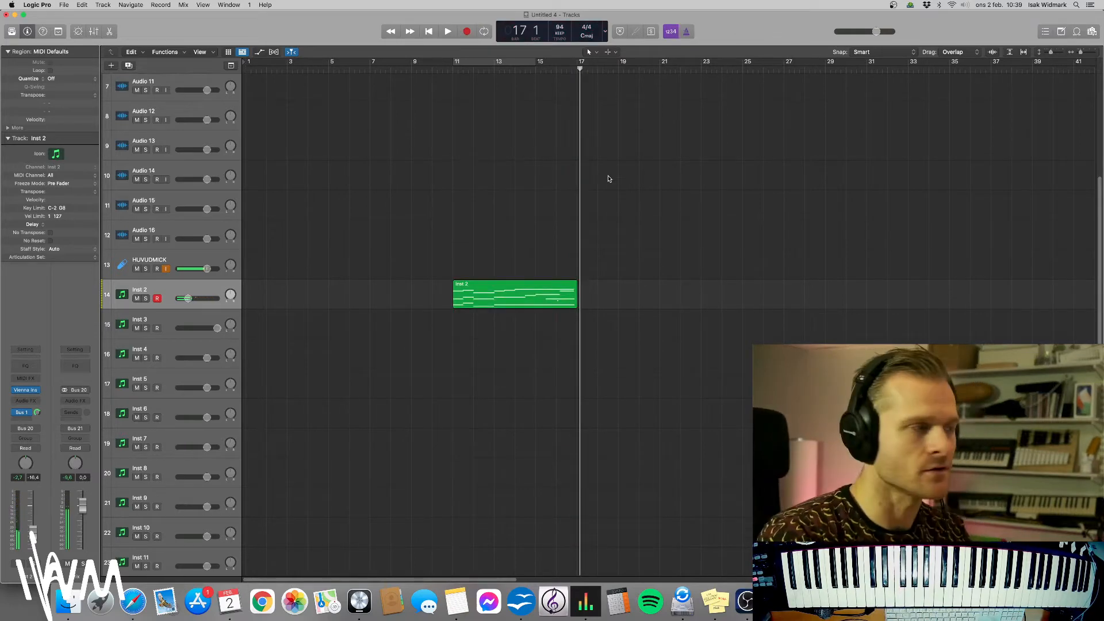
- Examine the notes of the recorded Inst 2 region in the Piano Roll, zoomed out to show the phrase, and close the editor
double_click(555, 297)
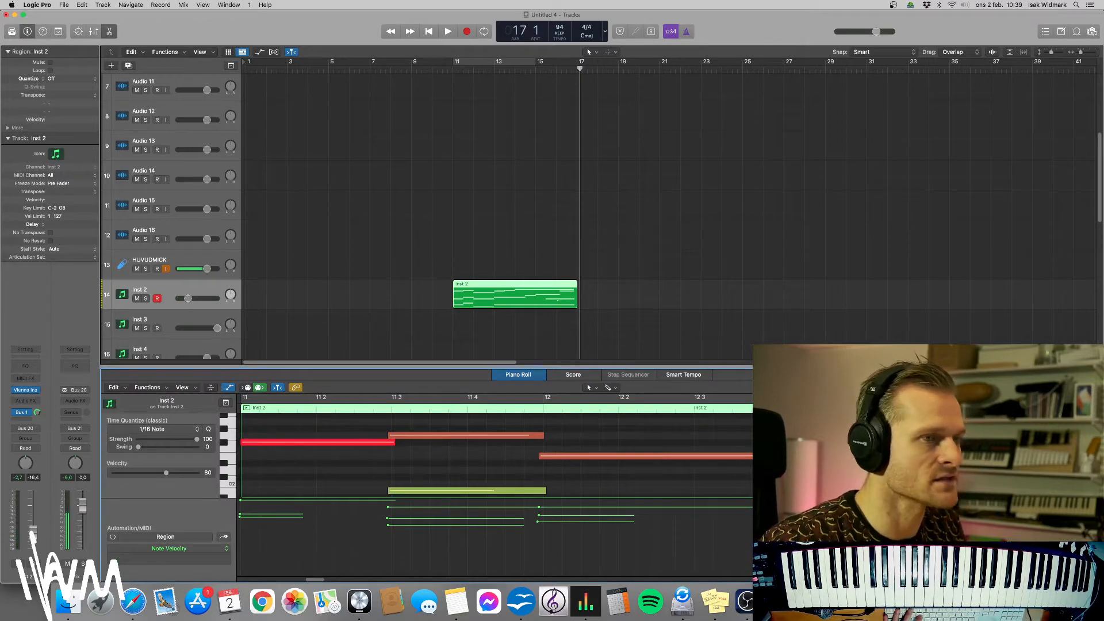
left_click_drag(1088, 388, 1081, 388)
left_click_drag(367, 580, 396, 582)
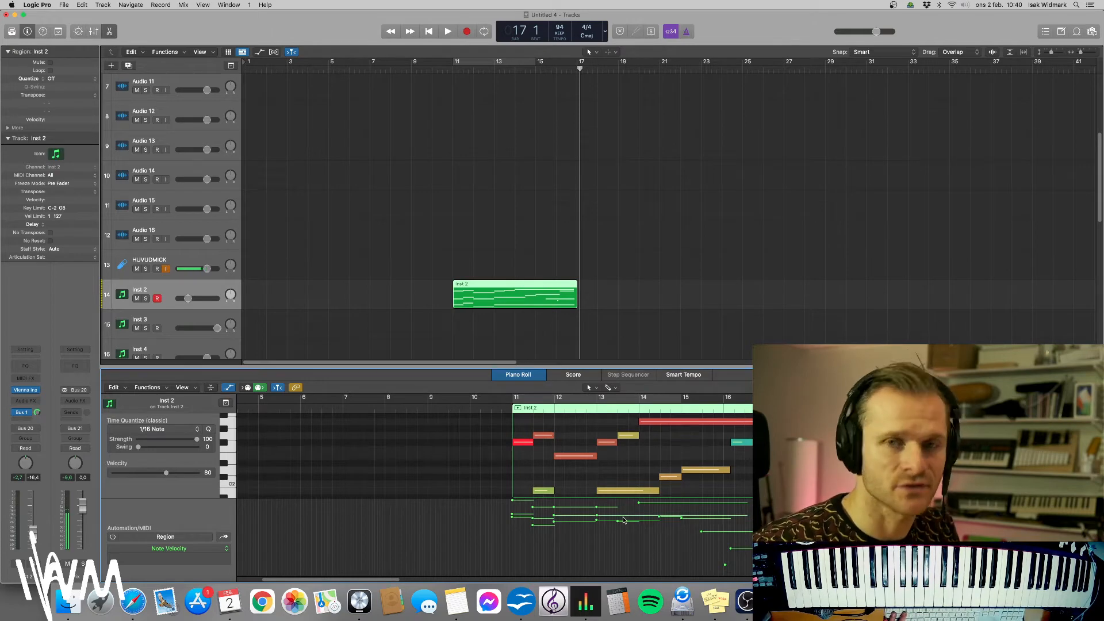
left_click(593, 333)
key("x")
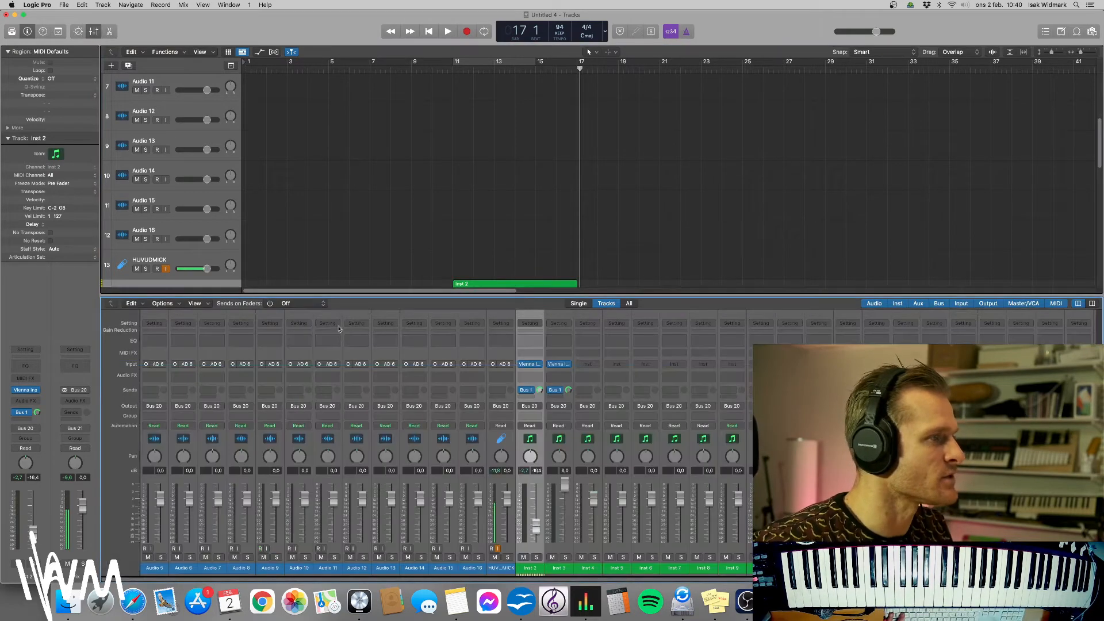
key("x")
- Mute Inst 2 and record a second MIDI performance on the Inst 3 track, starting at bar 10 and stopping in bar 19
left_click(149, 320)
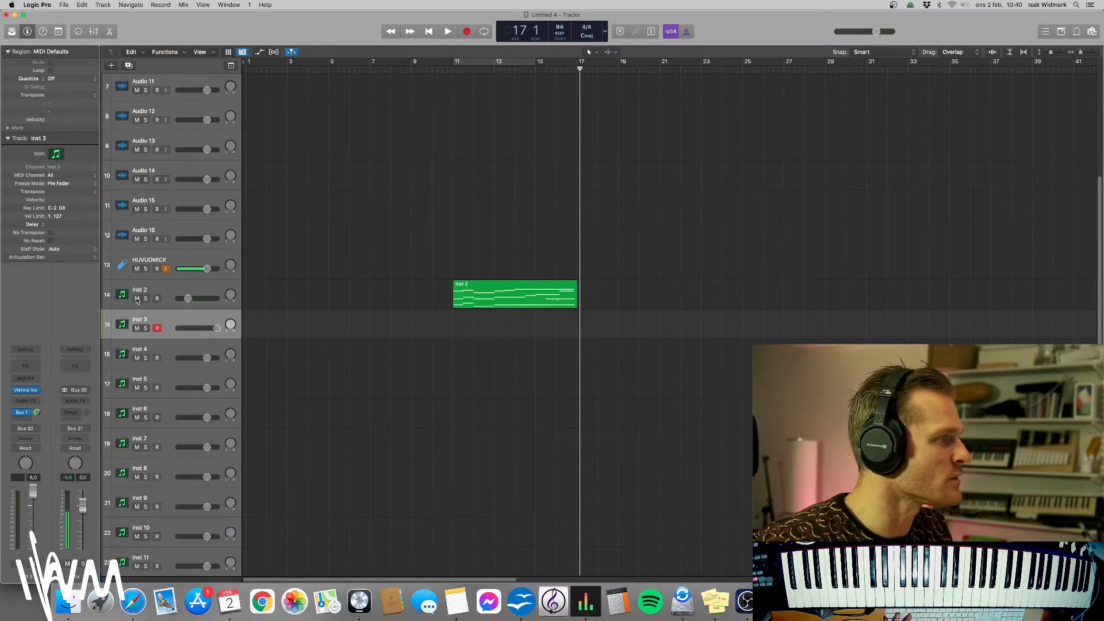
left_click(137, 299)
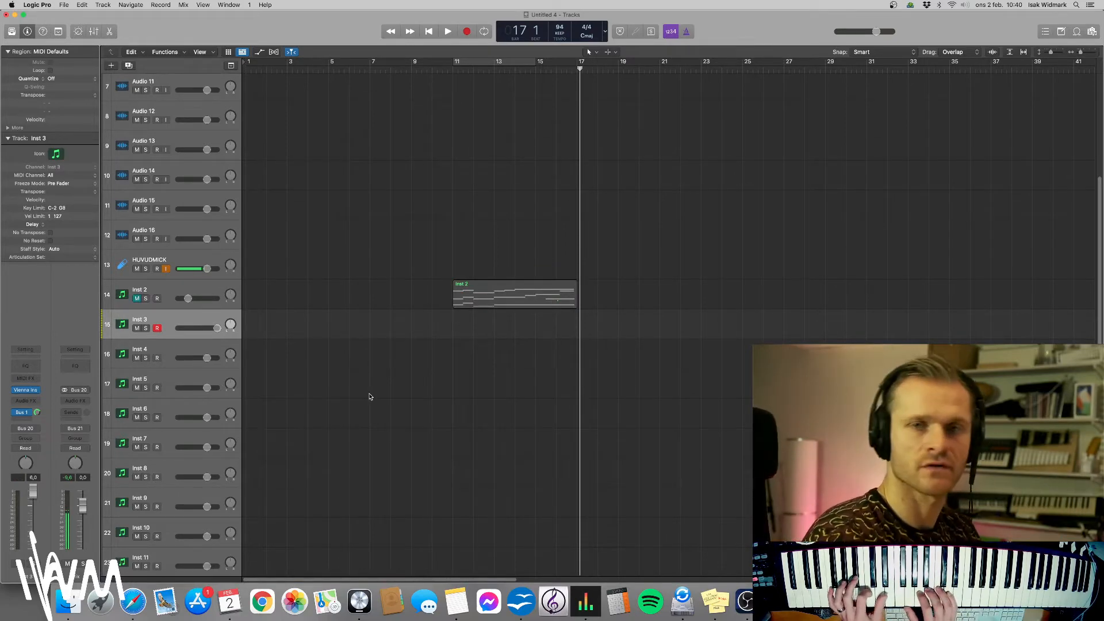
left_click(441, 70)
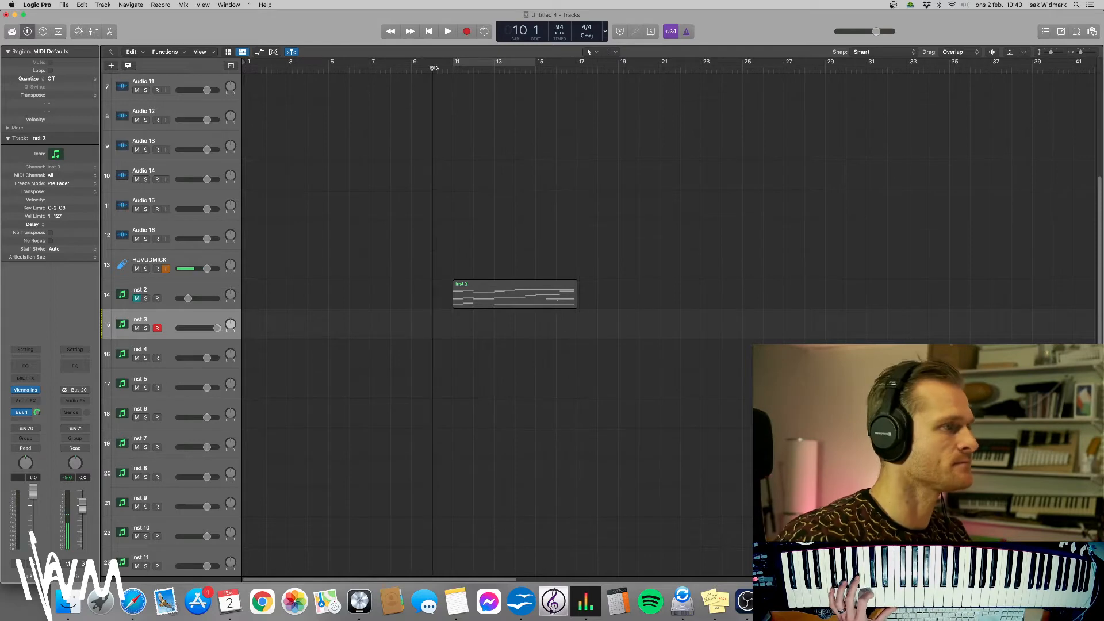
key("r")
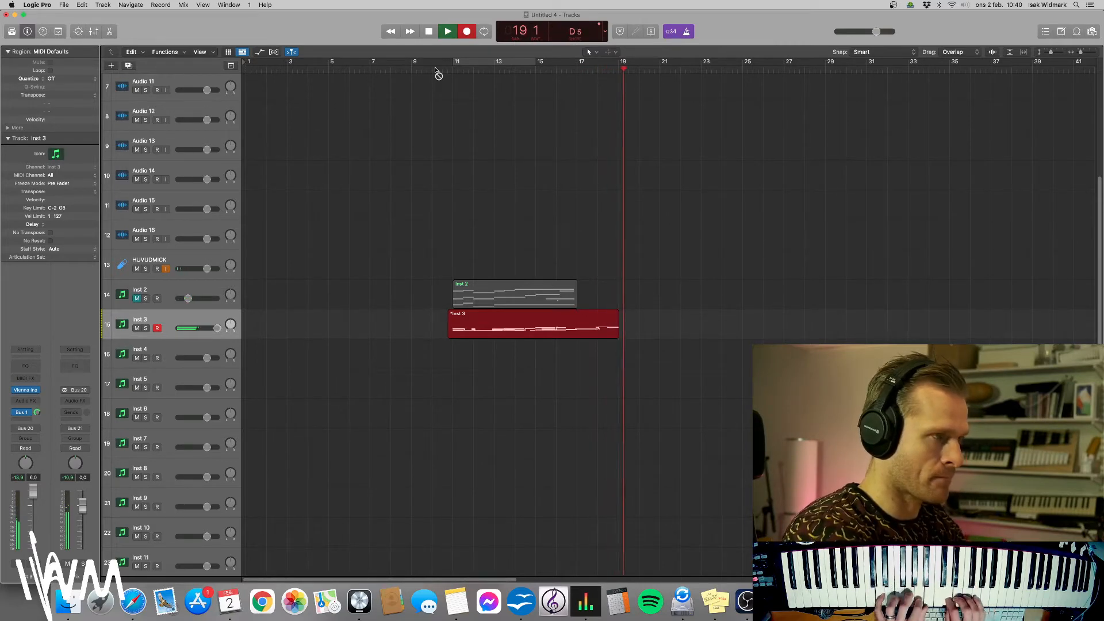
key("space")
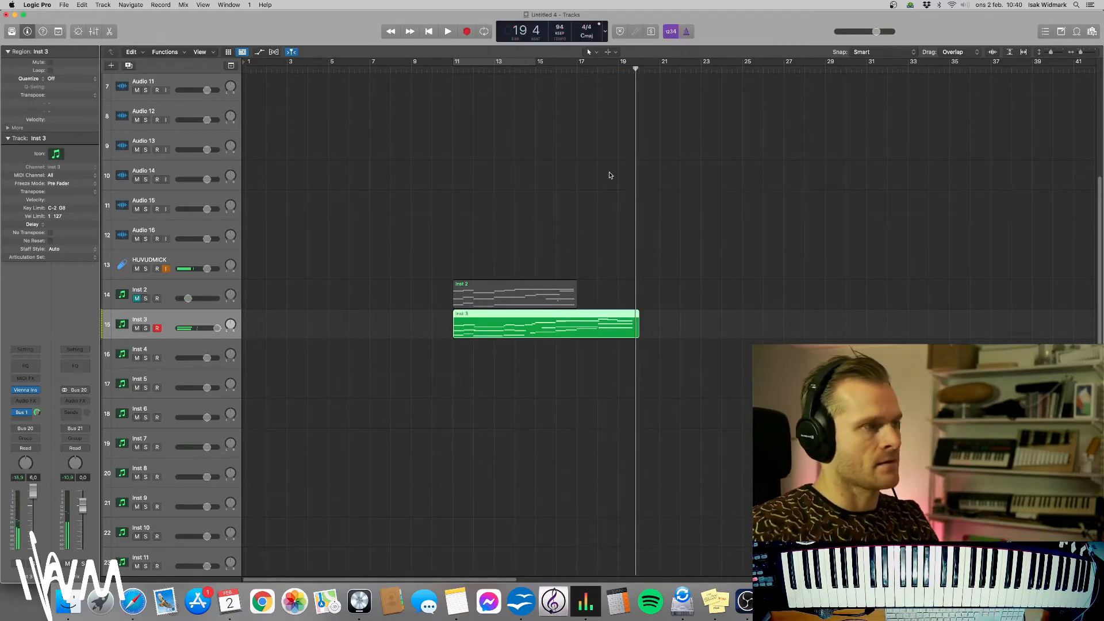
left_click(609, 176)
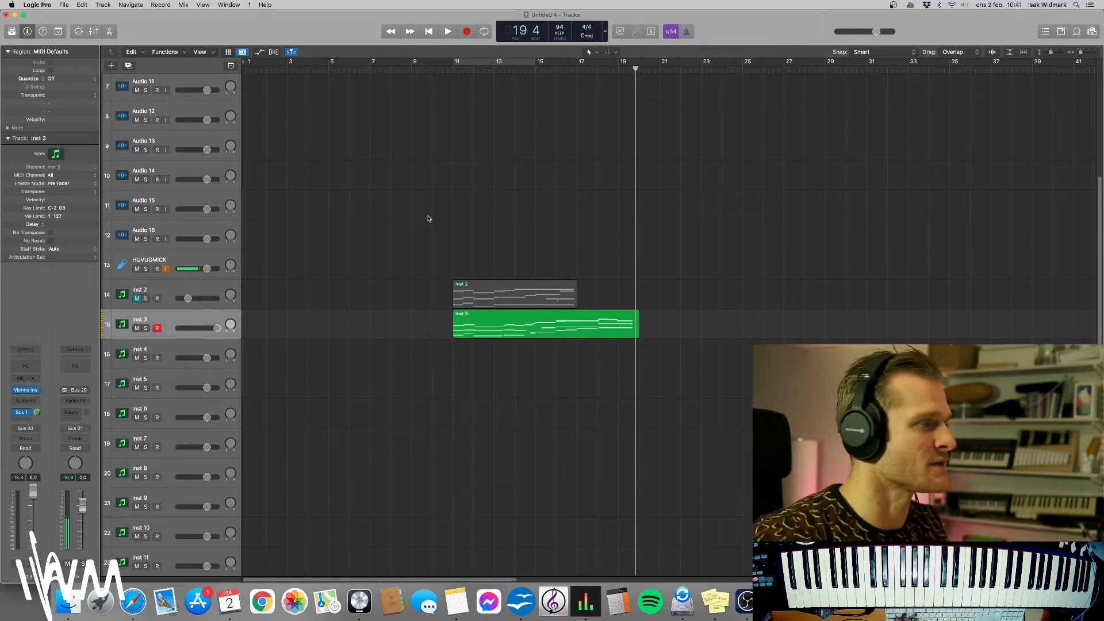
- Unmute Inst 2, disarm and mute Inst 3, and play the first recording from just before bar 11
left_click(137, 299)
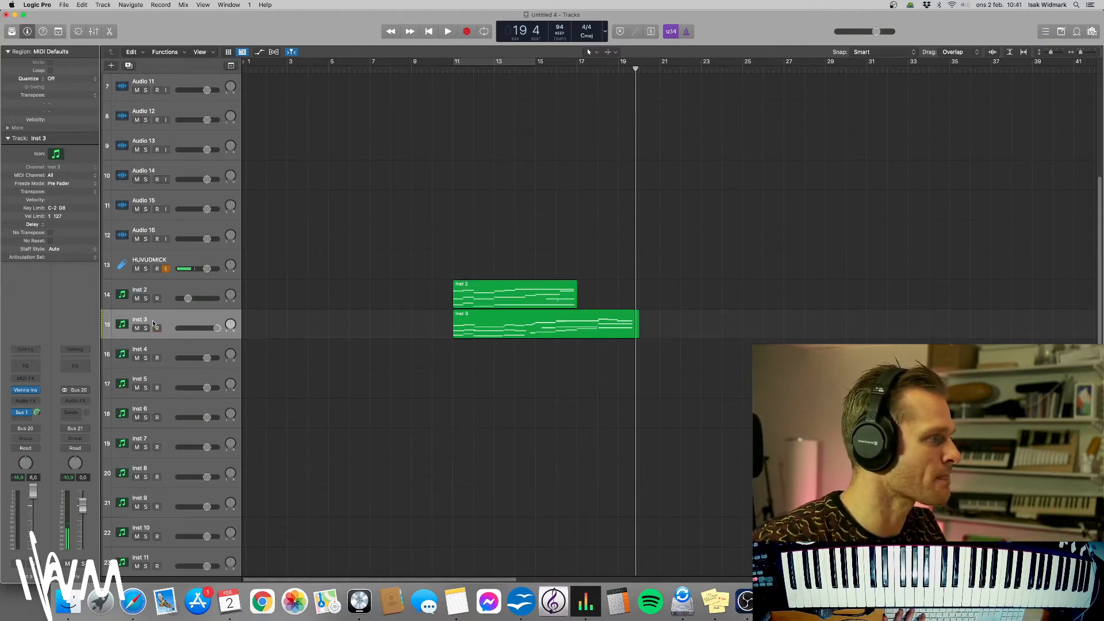
left_click(137, 328)
left_click(446, 70)
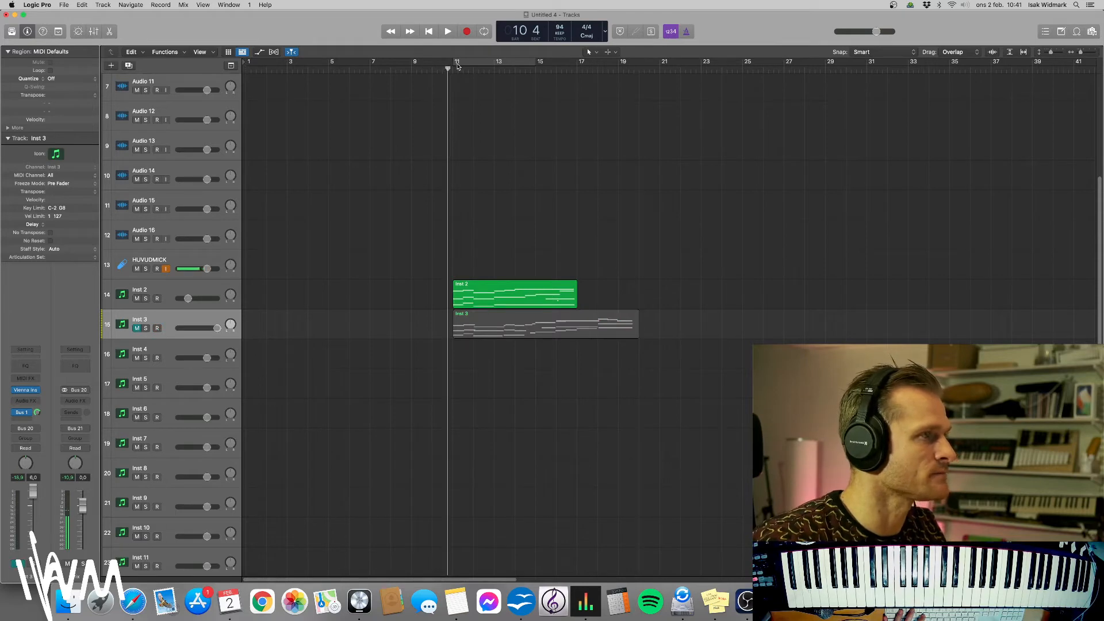
key("space")
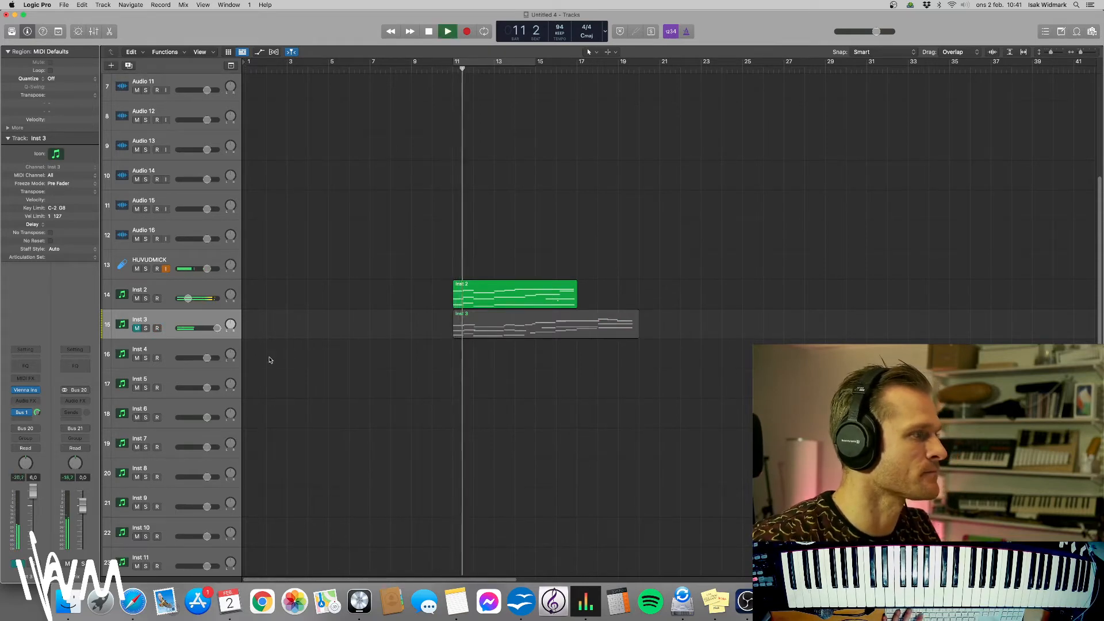
- Unmute Inst 3, mute Inst 2, and play the opening of the second recording from just before bar 11
left_click(137, 328)
key("space")
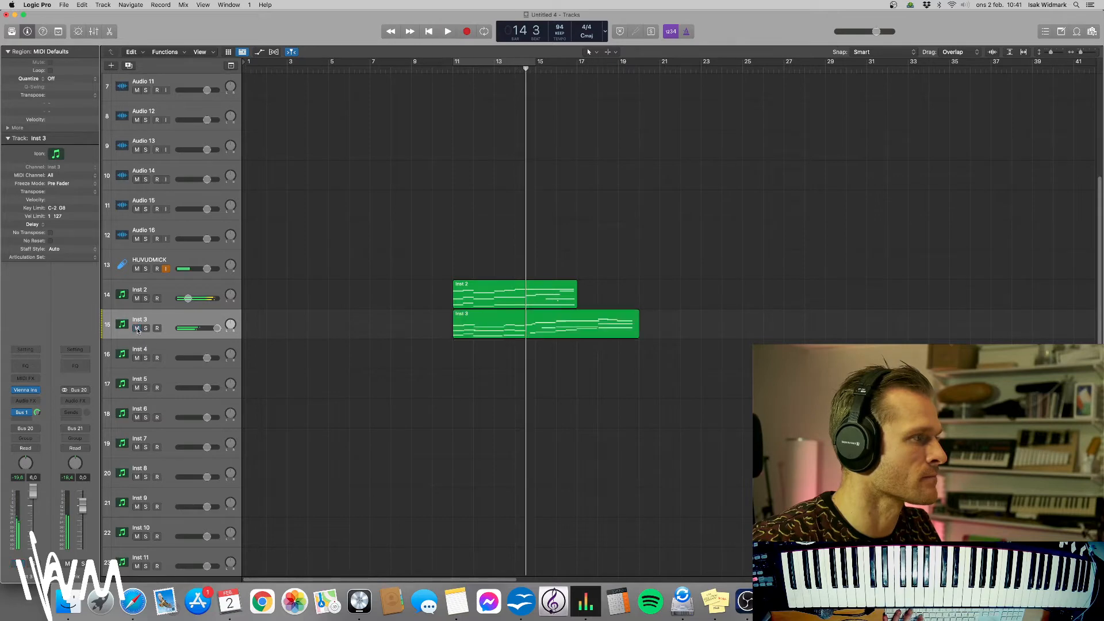
left_click(137, 298)
left_click(452, 70)
key("space")
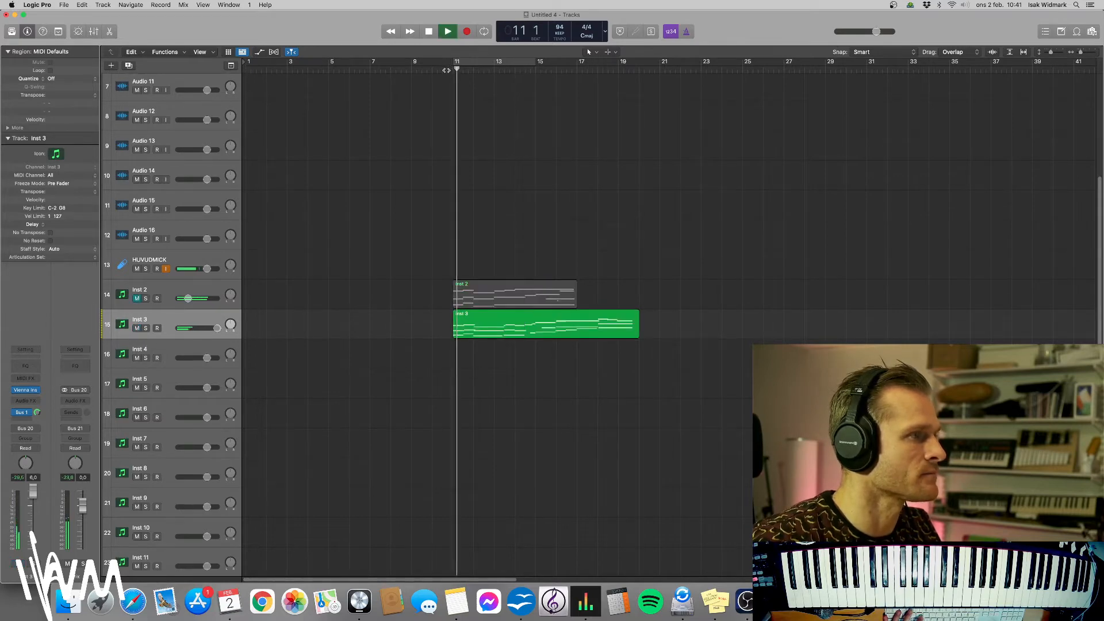
left_click(443, 70)
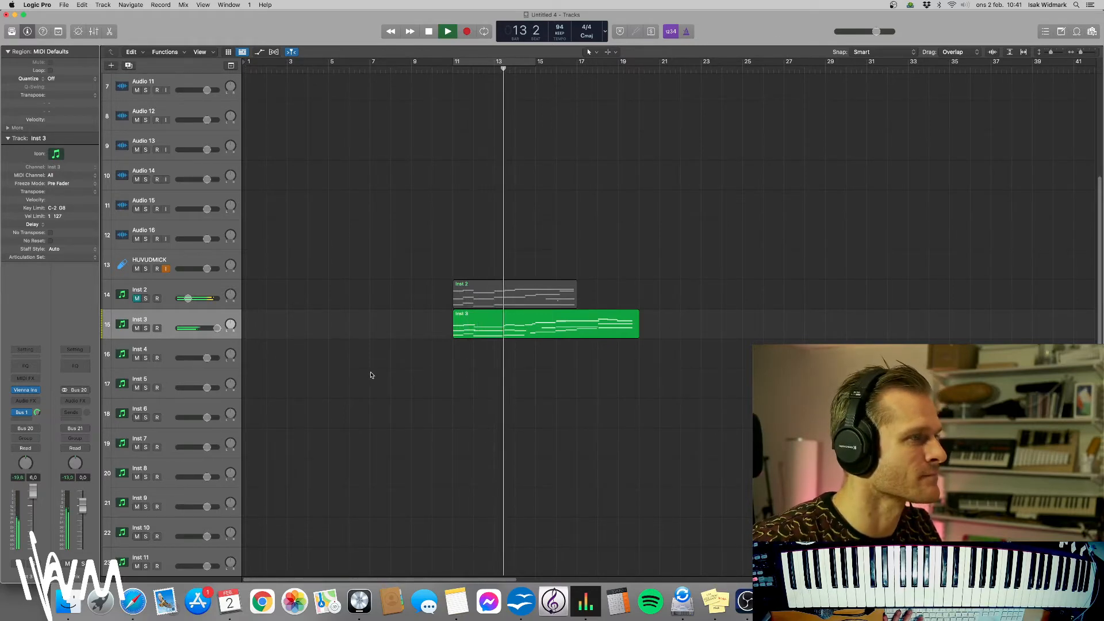
- Mute Inst 3, unmute Inst 2, and listen to the first recording from bar 12 until bar 16
left_click(137, 328)
key("space")
left_click(137, 298)
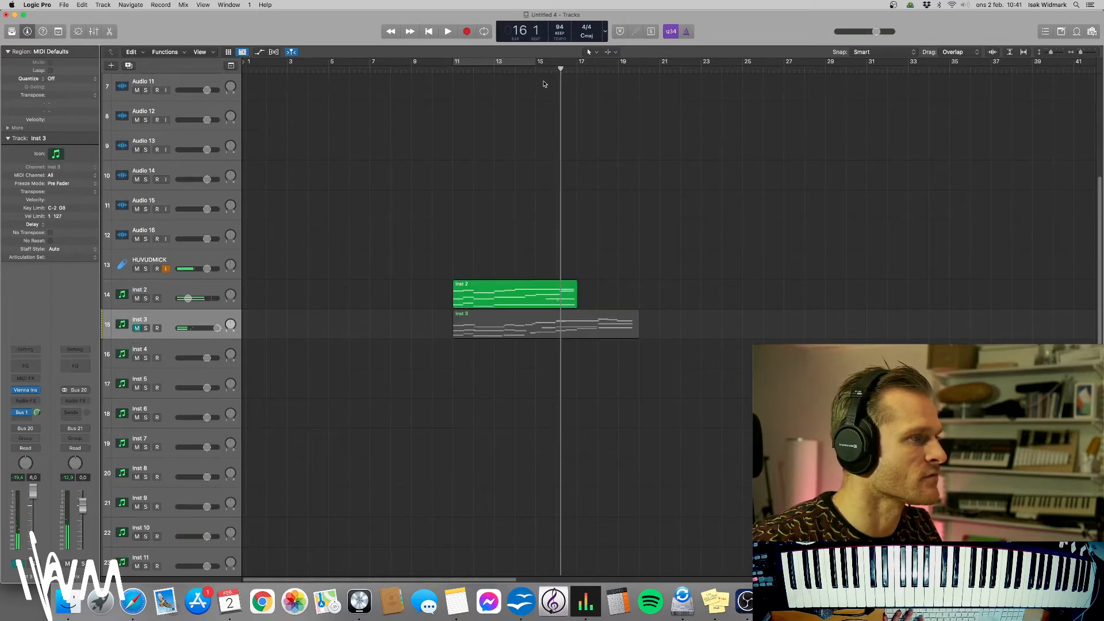
left_click(483, 71)
key("space")
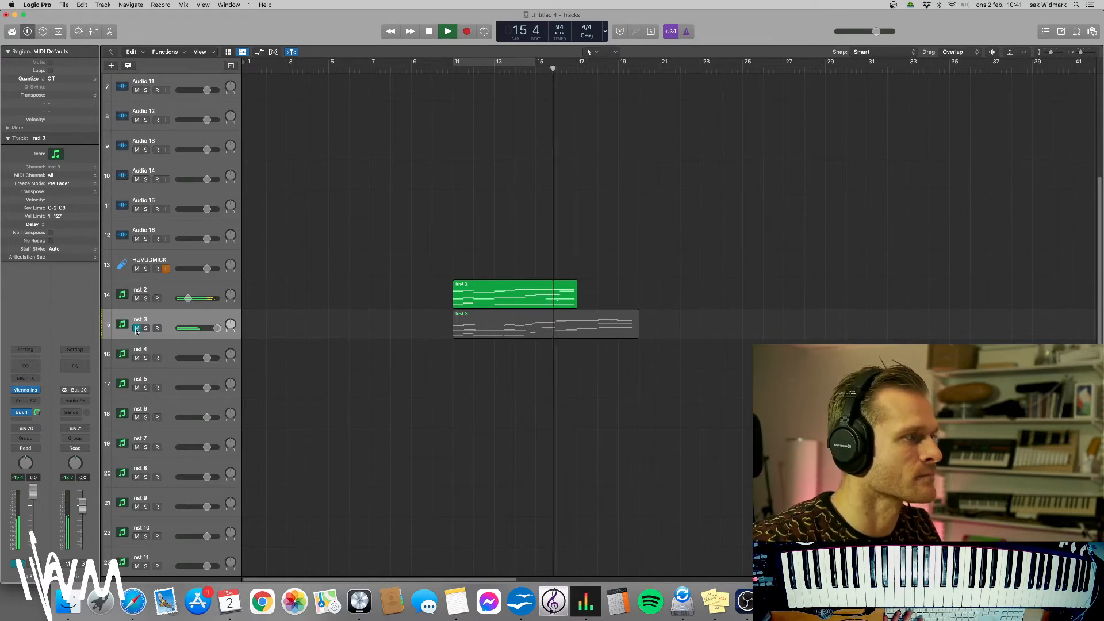
key("space")
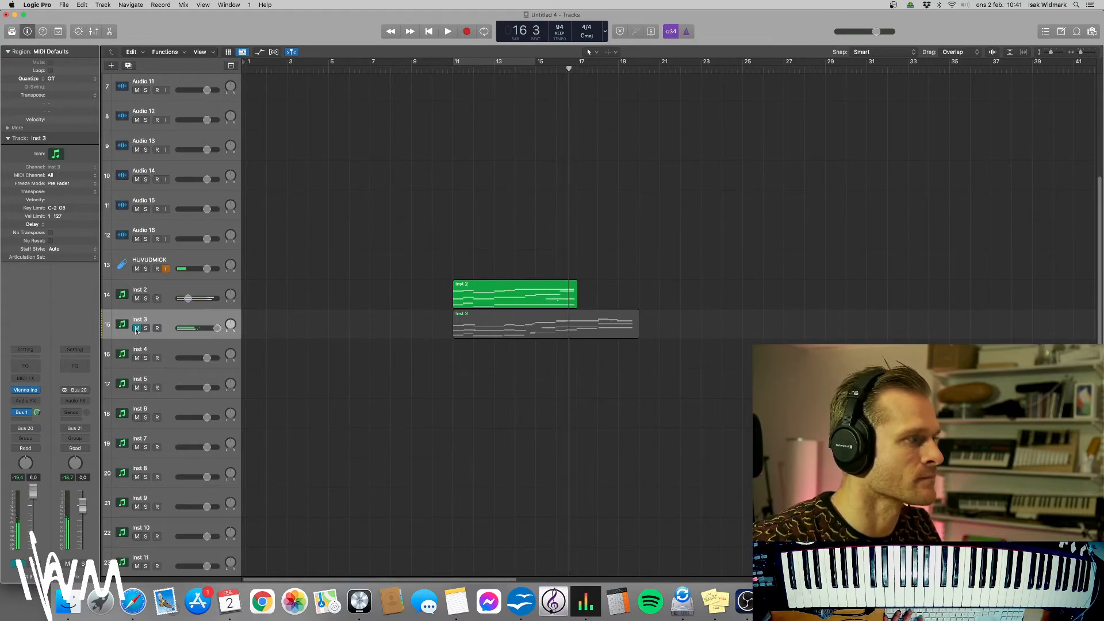
- Unmute Inst 3, mute Inst 2, and listen to the ending of the second recording from bar 15 to bar 19
left_click(136, 328)
left_click(137, 298)
left_click(548, 69)
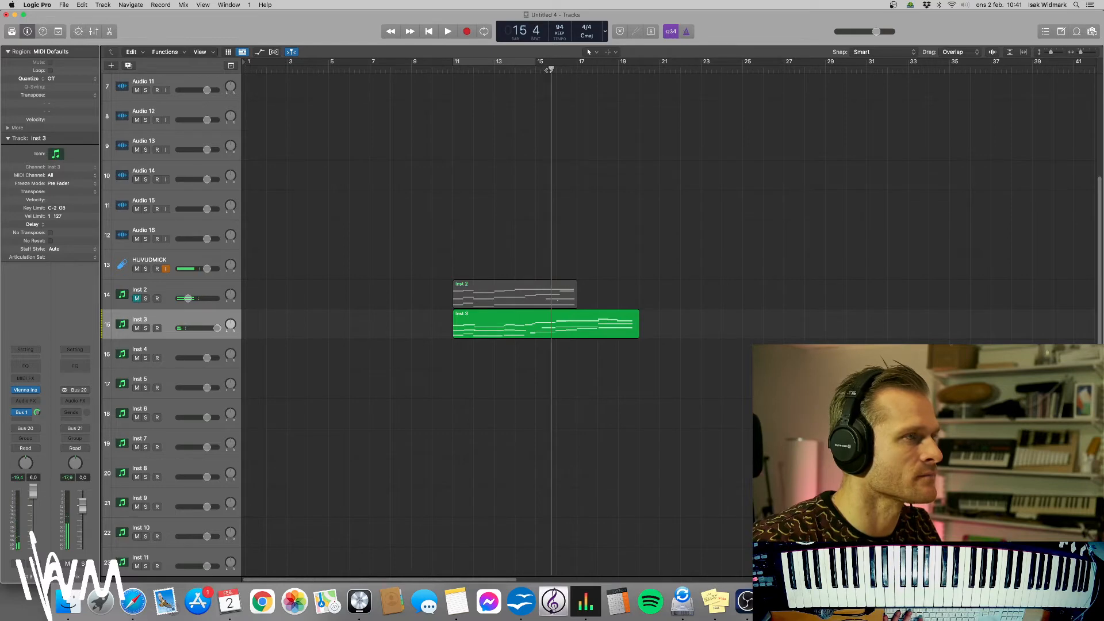
key("space")
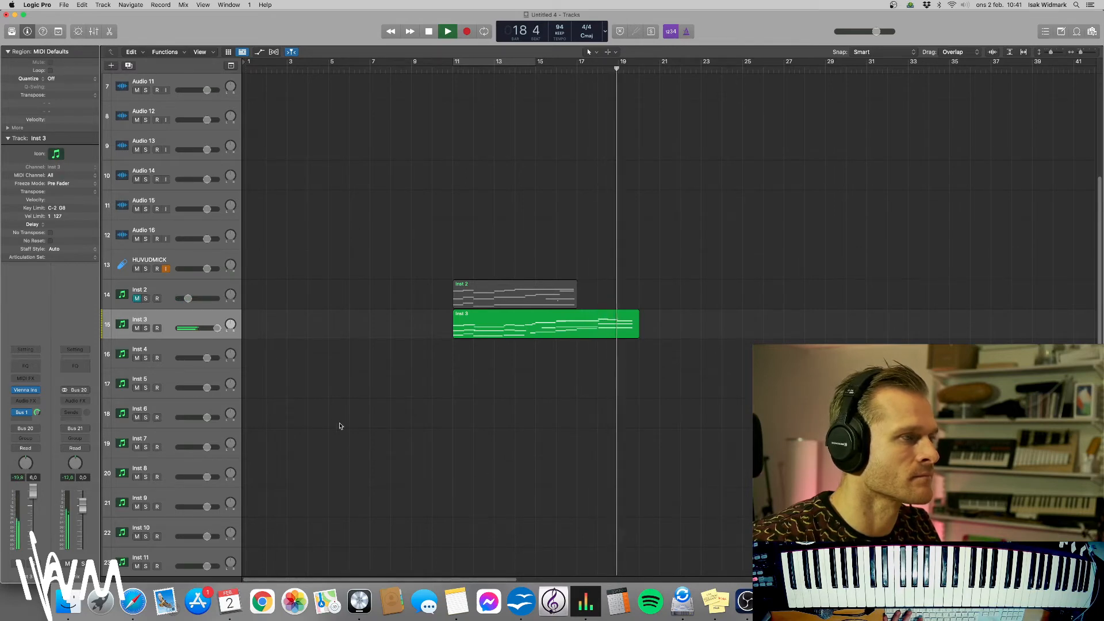
key("space")
- Unmute Inst 2, mute Inst 3, and replay the beginning of the first recording from bar 10
left_click(137, 298)
left_click(137, 328)
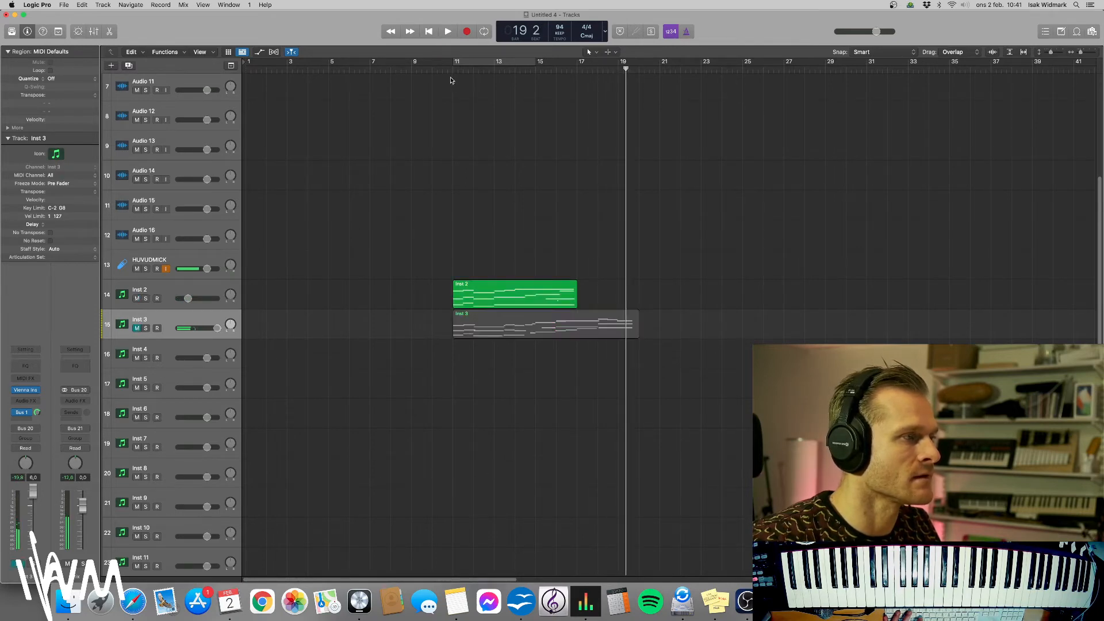
left_click(447, 73)
key("space")
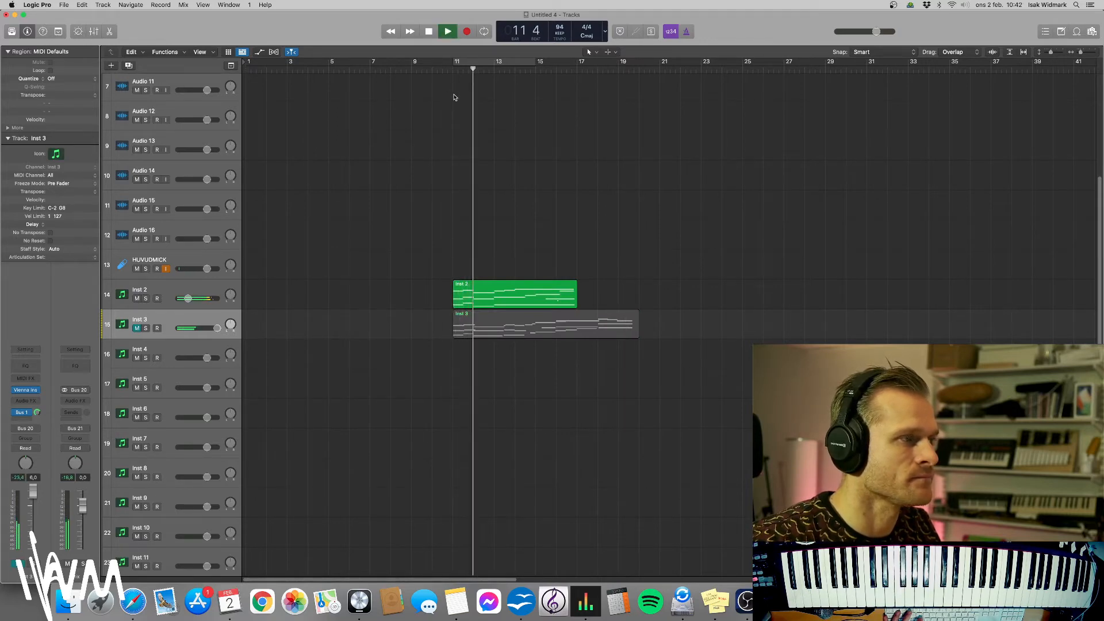
- Unmute Inst 3, mute Inst 2, and play the whole second recording from bar 10 to its end in bar 19
left_click(137, 328)
key("space")
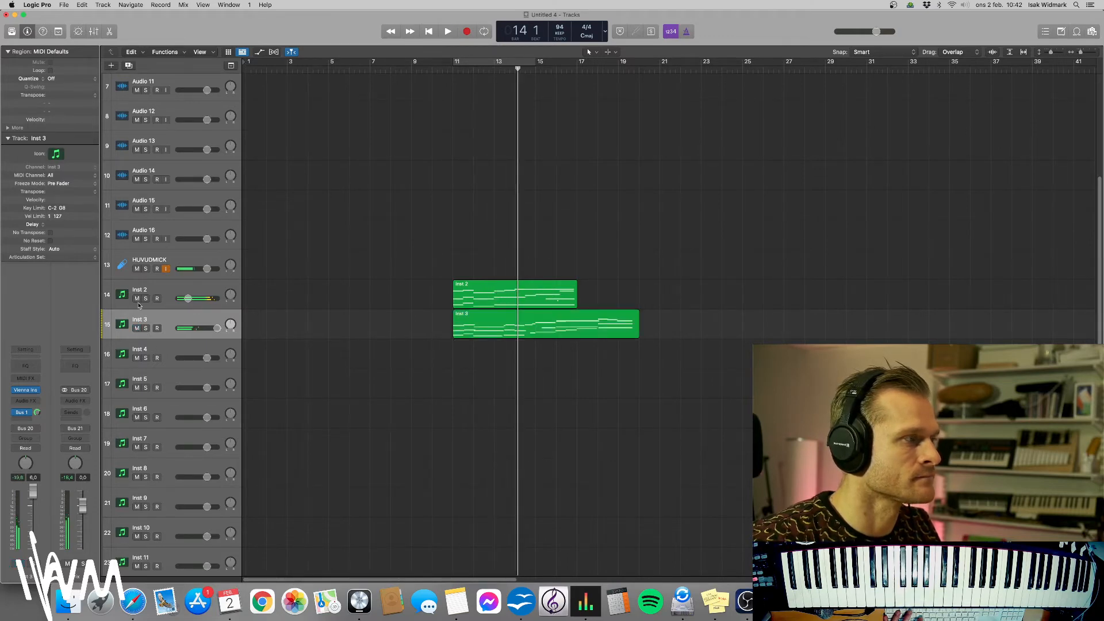
left_click(137, 299)
left_click(442, 72)
key("space")
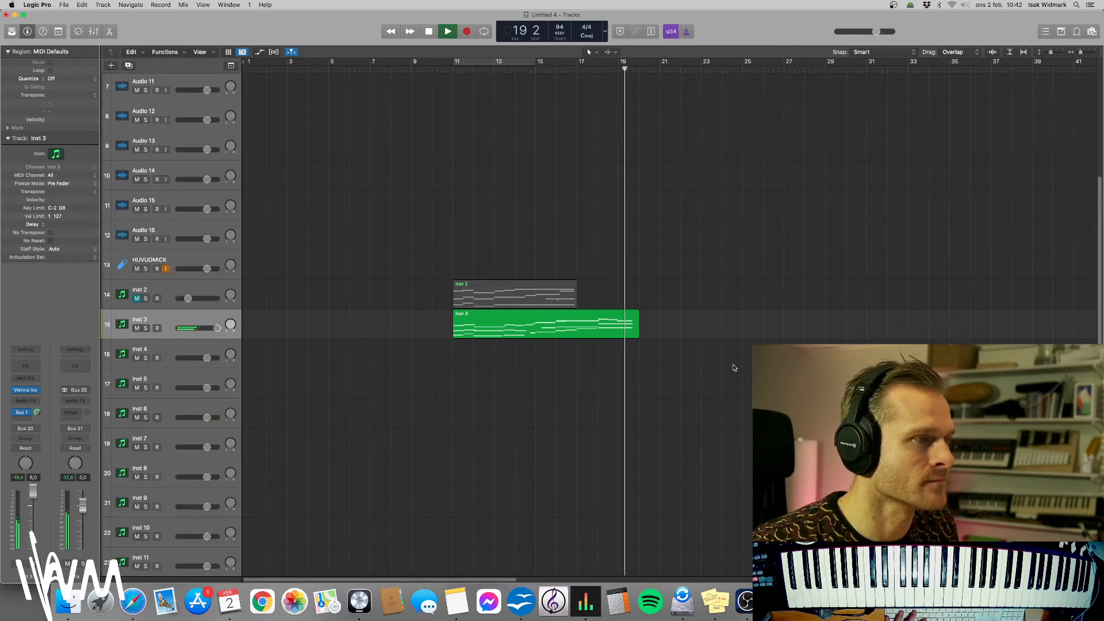
key("space")
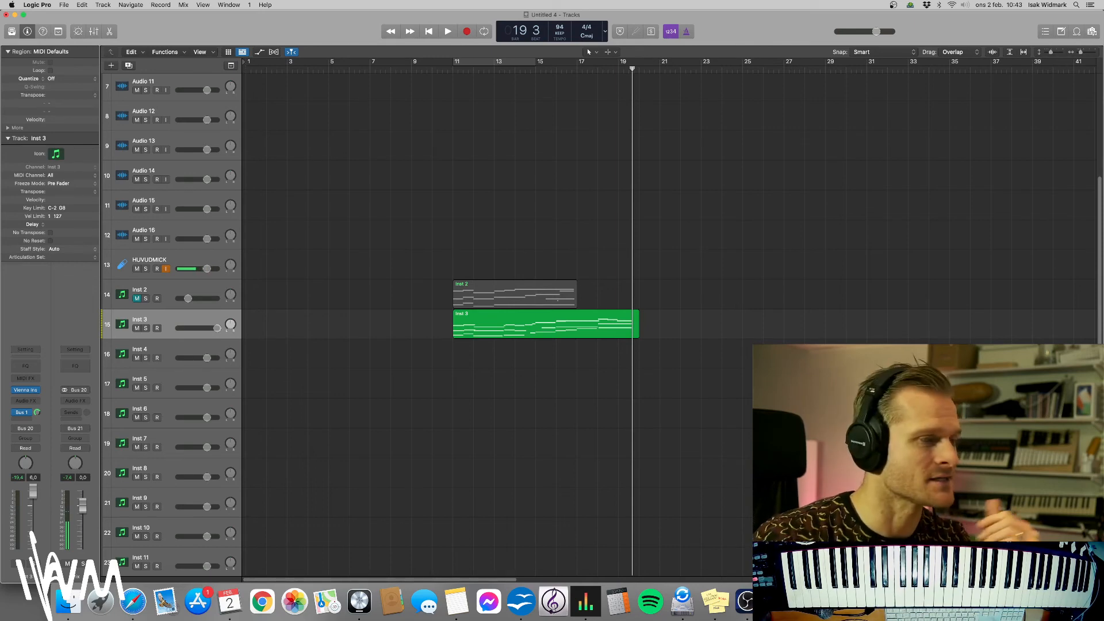
- Switch to OBS
left_click(746, 602)
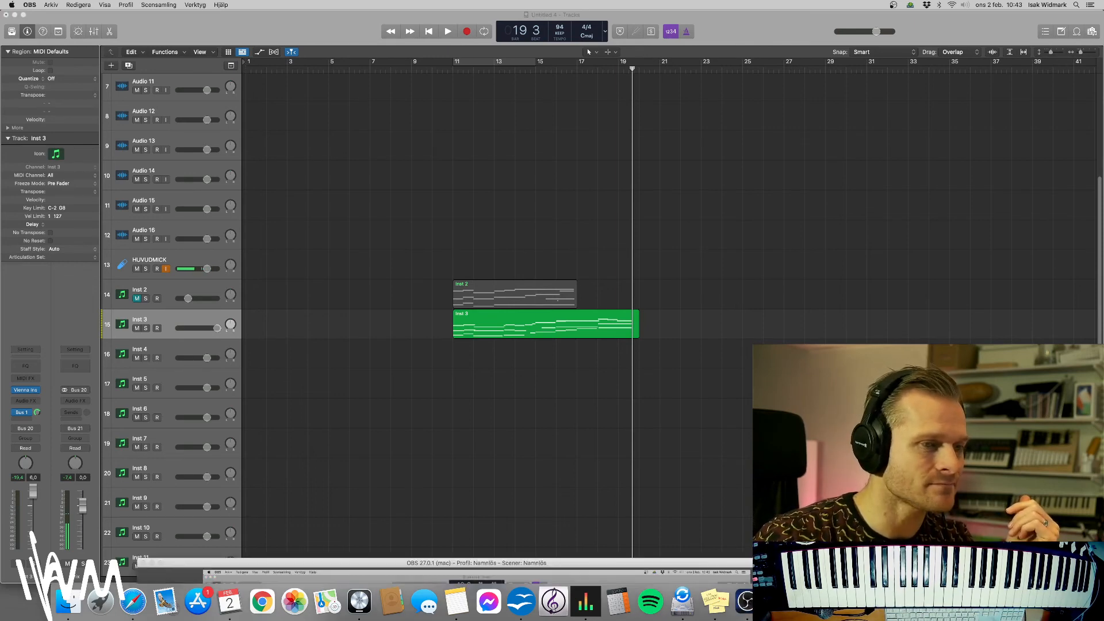